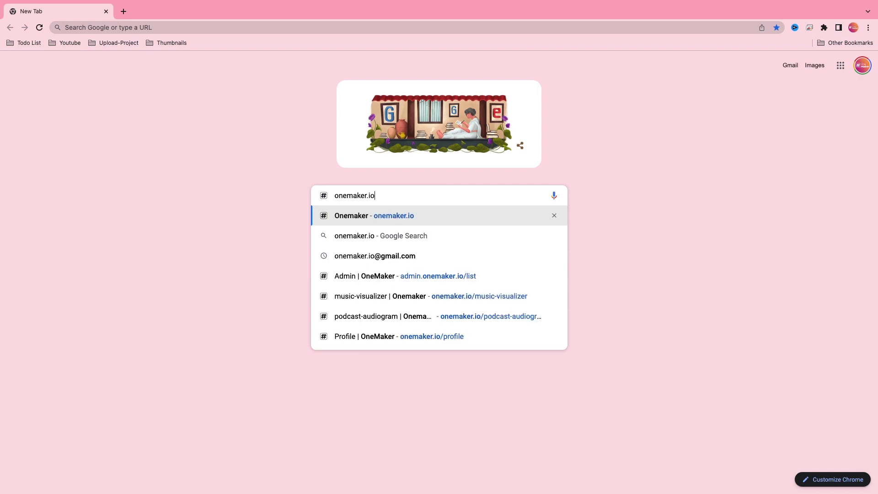
Step: Load onemaker.io and scroll the Podcast Audiogram gallery down to the Successful Podcast template
{"action": "key", "text": "Return"}
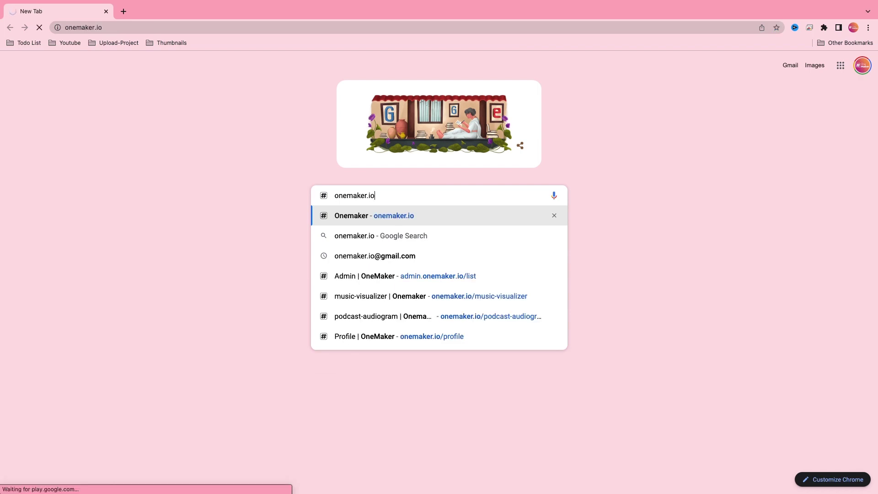
{"action": "scroll", "coordinate": [859, 375], "scroll_direction": "down", "scroll_amount": 3}
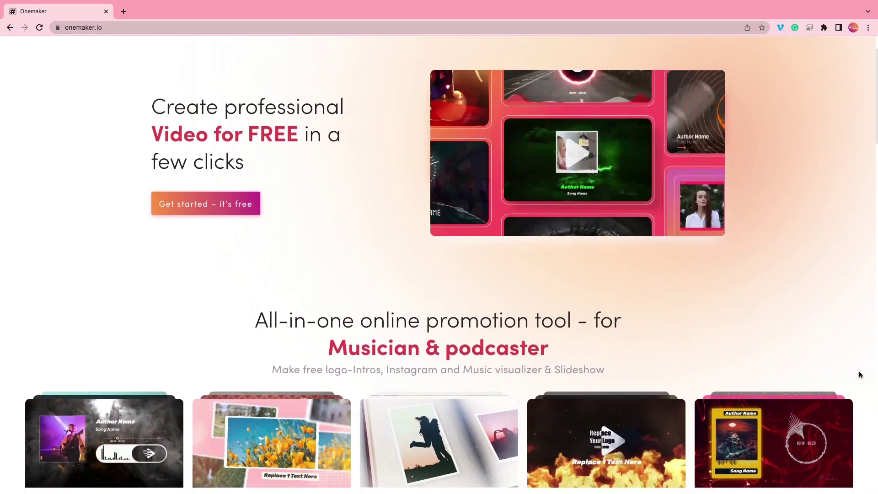
{"action": "scroll", "coordinate": [859, 374], "scroll_direction": "down", "scroll_amount": 4}
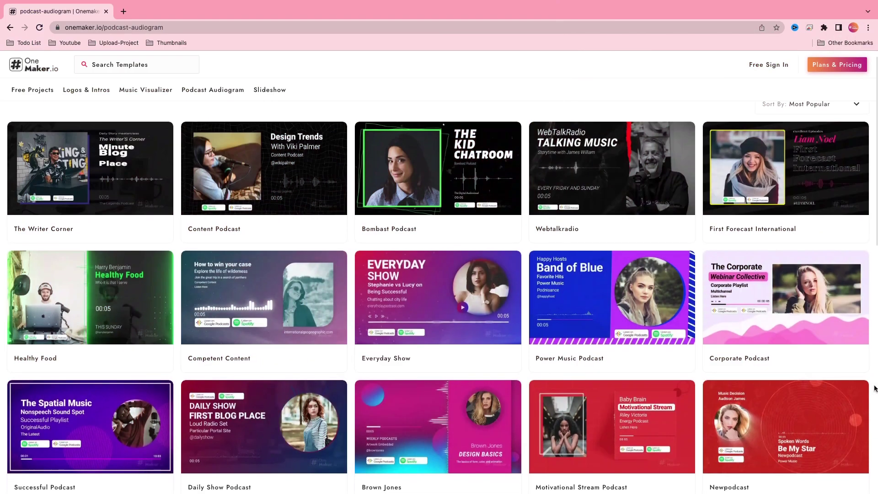
{"action": "scroll", "coordinate": [873, 333], "scroll_direction": "down", "scroll_amount": 5}
{"action": "scroll", "coordinate": [874, 388], "scroll_direction": "down", "scroll_amount": 3}
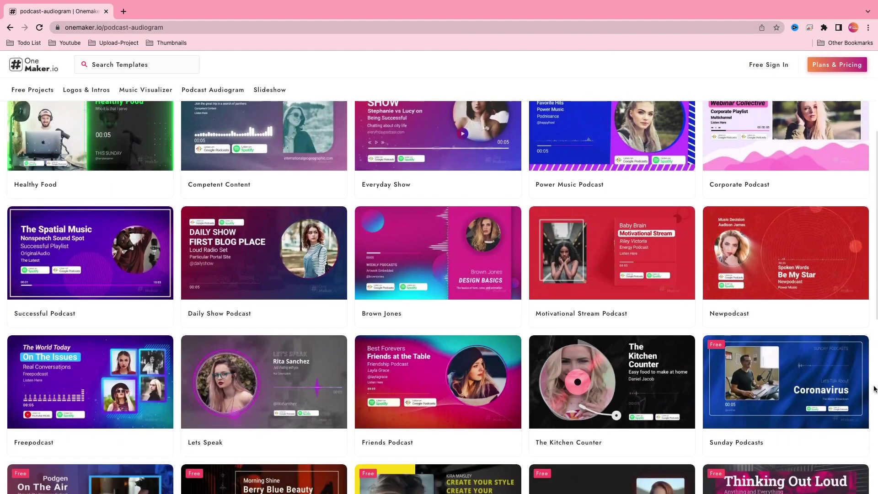
{"action": "scroll", "coordinate": [873, 388], "scroll_direction": "down", "scroll_amount": 1}
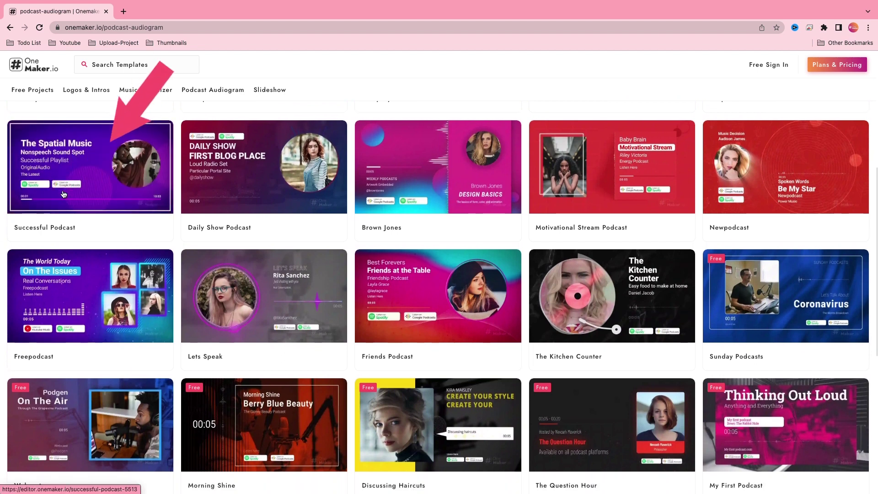
Step: Open the Successful Podcast template and replace the 'The Spatial Music' headline with 'Dark Diaries'
{"action": "left_click", "coordinate": [63, 195]}
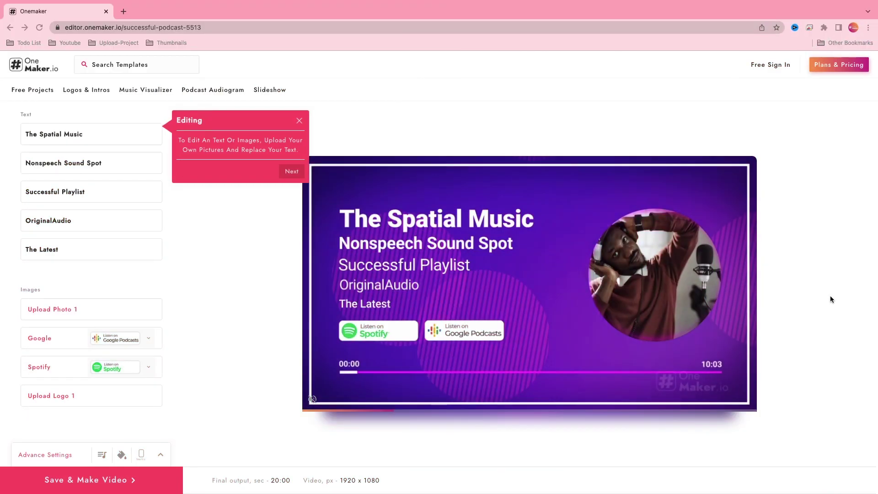
{"action": "left_click", "coordinate": [303, 121]}
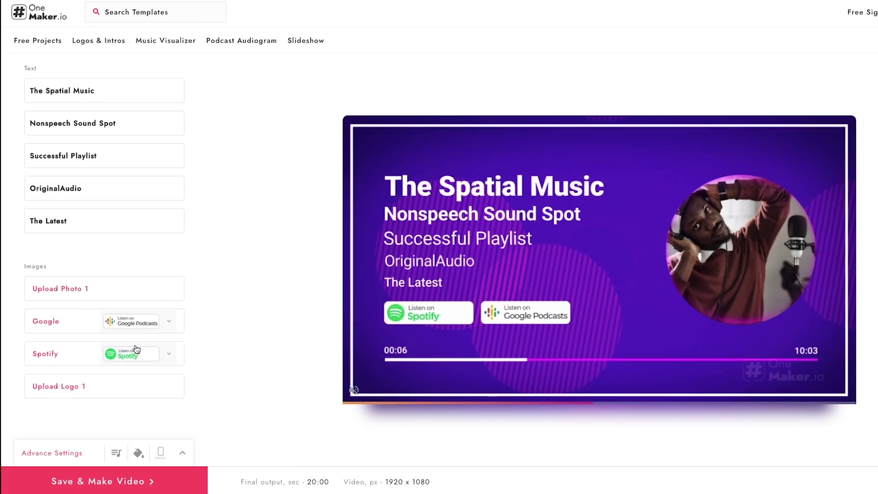
{"action": "left_click", "coordinate": [125, 91]}
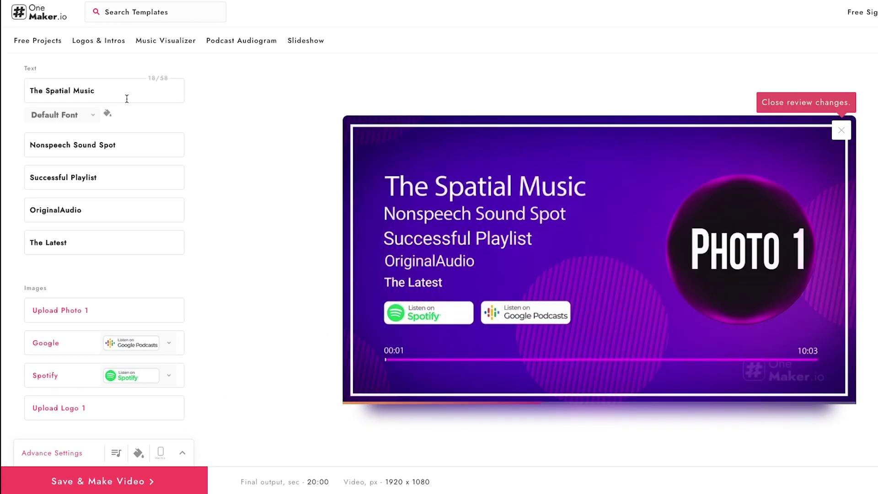
{"action": "left_click_drag", "start_coordinate": [126, 92], "coordinate": [12, 83]}
{"action": "type", "text": "Dark Diari"}
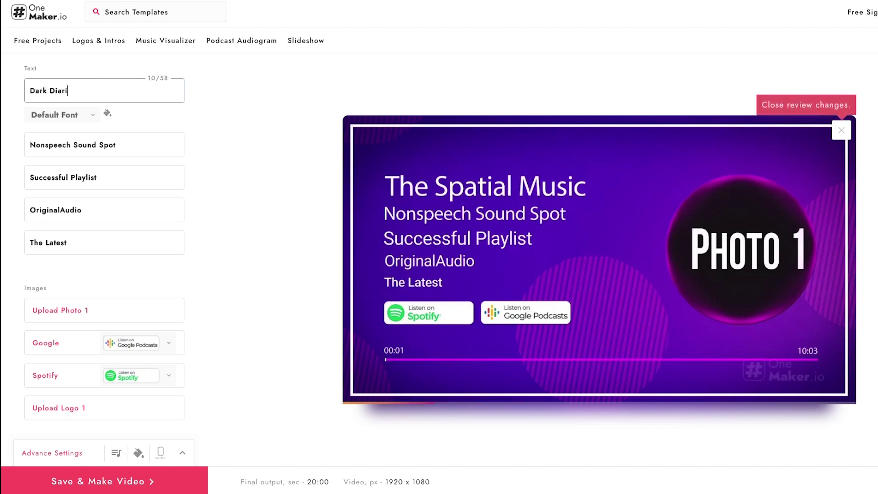
Step: Review the headline's font list and colour pickers, keeping the current font and colour
{"action": "left_click", "coordinate": [92, 117]}
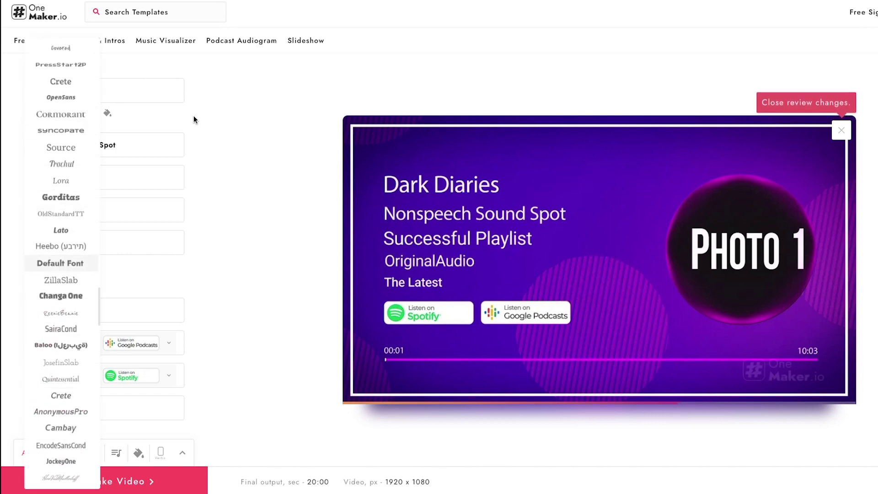
{"action": "left_click", "coordinate": [130, 121]}
{"action": "left_click", "coordinate": [109, 115]}
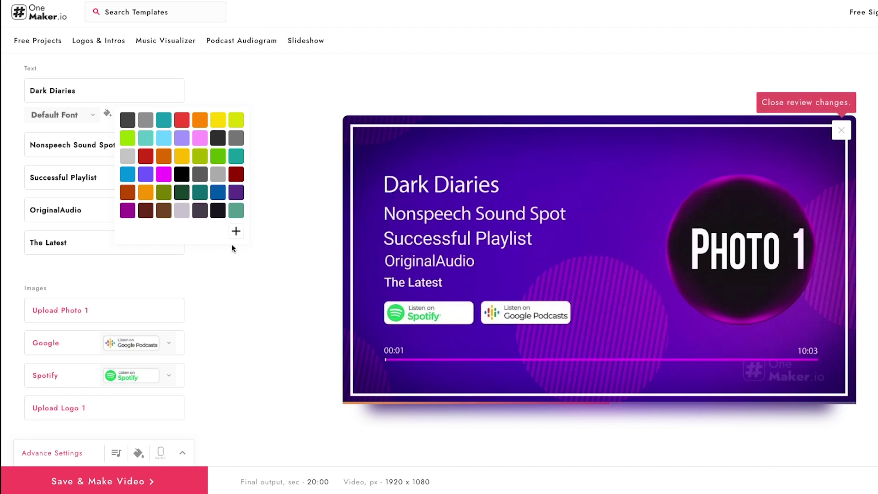
{"action": "left_click", "coordinate": [235, 232]}
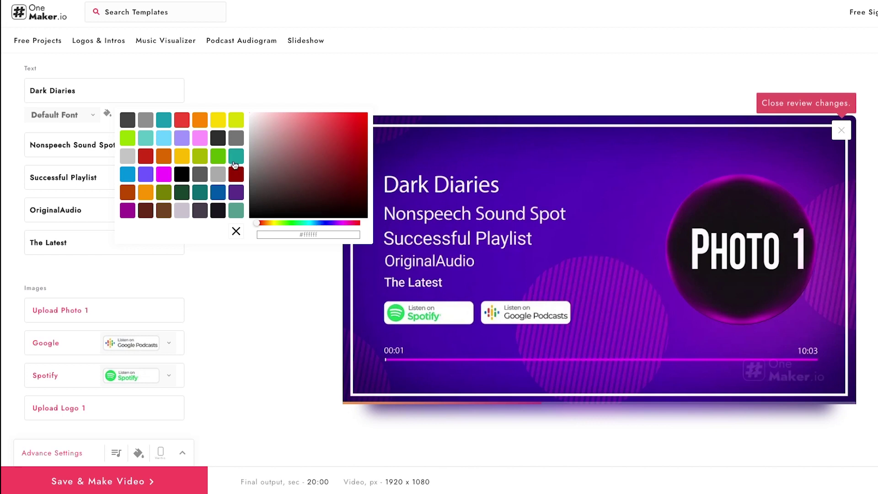
{"action": "left_click", "coordinate": [236, 231]}
{"action": "left_click", "coordinate": [239, 245]}
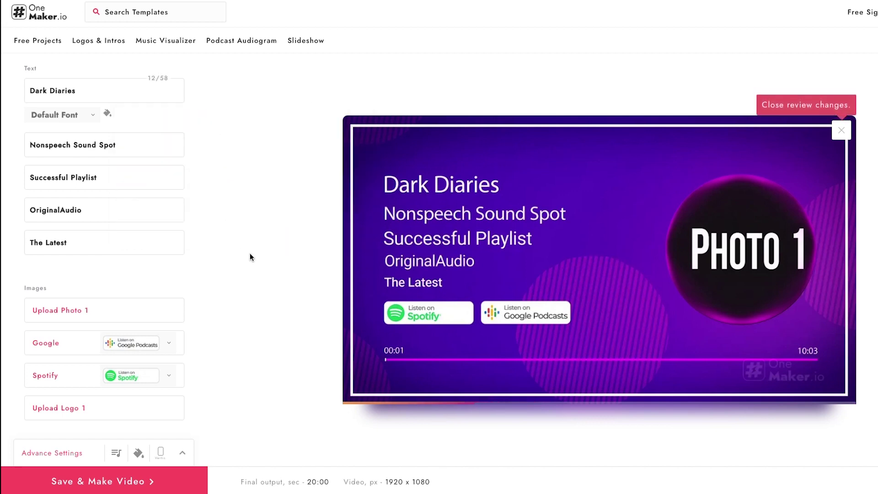
Step: Change the second line to 'Mental Illness happy Hour', leaving its font and colour unchanged
{"action": "left_click", "coordinate": [109, 142]}
{"action": "key", "text": "ctrl+a"}
{"action": "type", "text": "Men"}
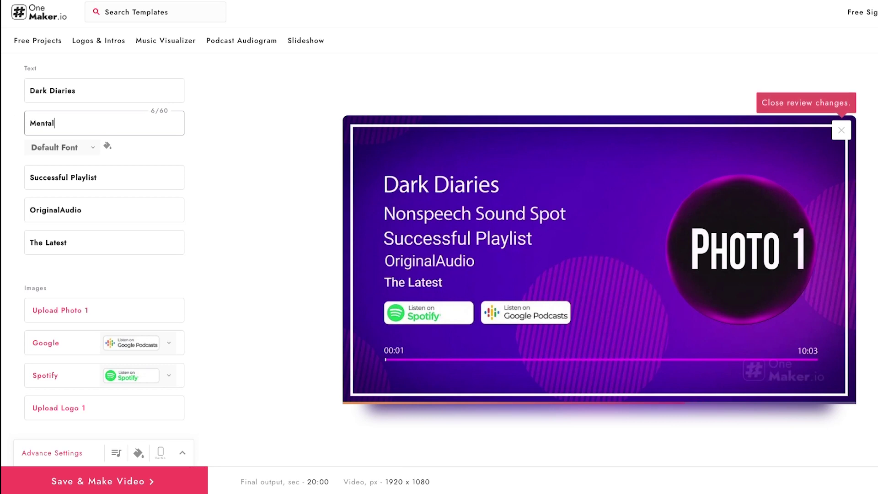
{"action": "type", "text": "tal Illness happy Hour"}
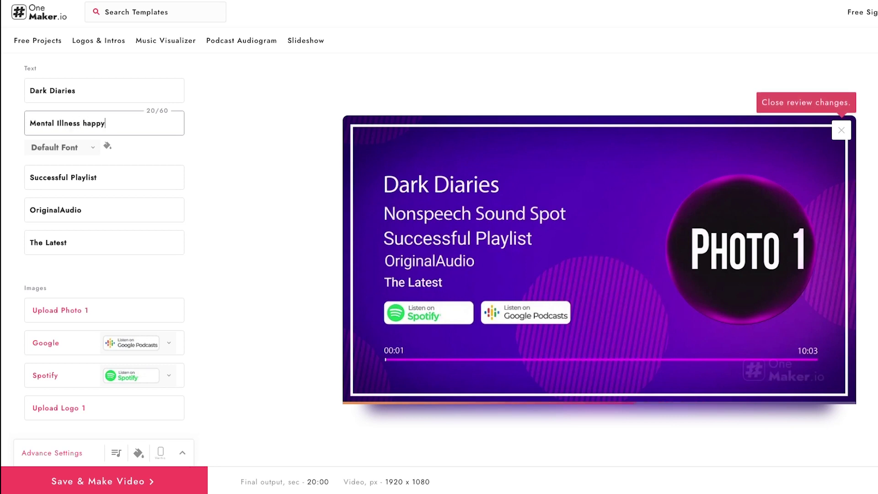
{"action": "left_click", "coordinate": [91, 147]}
{"action": "left_click", "coordinate": [139, 143]}
{"action": "left_click", "coordinate": [108, 147]}
{"action": "left_click", "coordinate": [283, 151]}
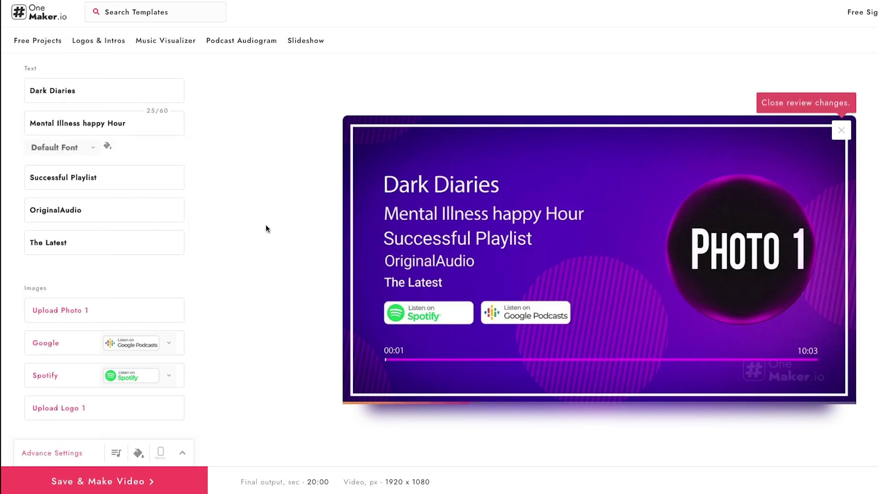
Step: Delete the OriginalAudio and The Latest text lines from the template
{"action": "left_click", "coordinate": [40, 174]}
{"action": "left_click_drag", "start_coordinate": [83, 188], "coordinate": [2, 188]}
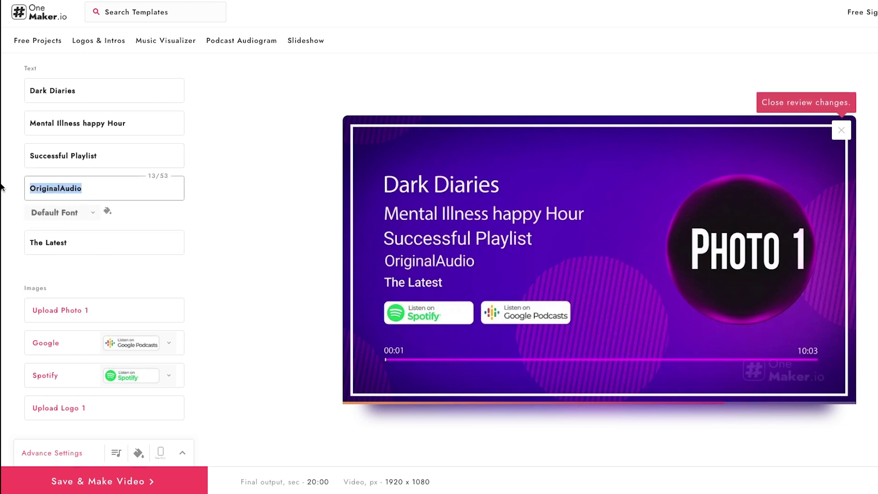
{"action": "key", "text": "BackSpace"}
{"action": "left_click", "coordinate": [93, 246]}
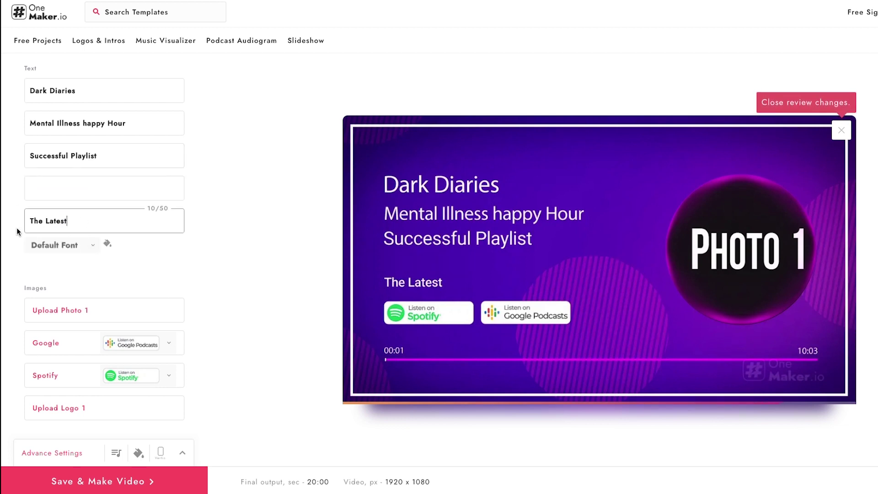
{"action": "left_click_drag", "start_coordinate": [18, 232], "coordinate": [5, 220]}
{"action": "key", "text": "BackSpace"}
{"action": "left_click", "coordinate": [155, 454]}
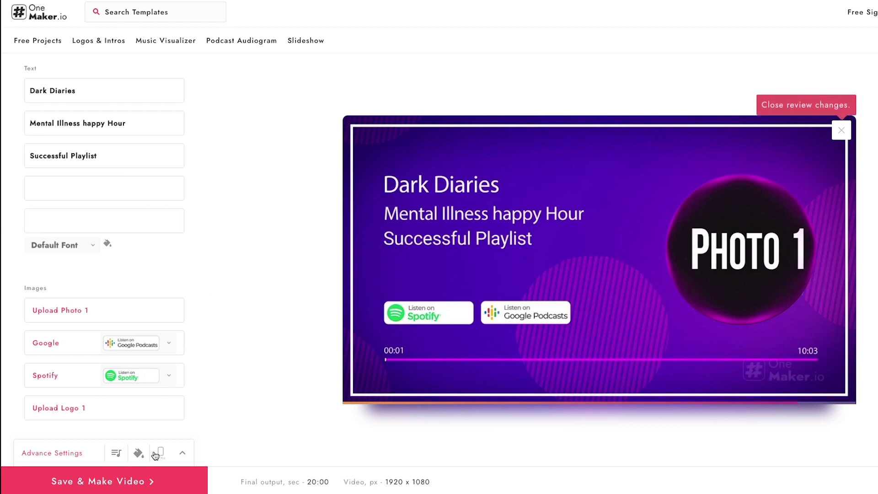
Step: Upload and crop Image.jpeg as the host photo, and swap the Google Podcasts badge for Youtube Music
{"action": "left_click", "coordinate": [84, 312]}
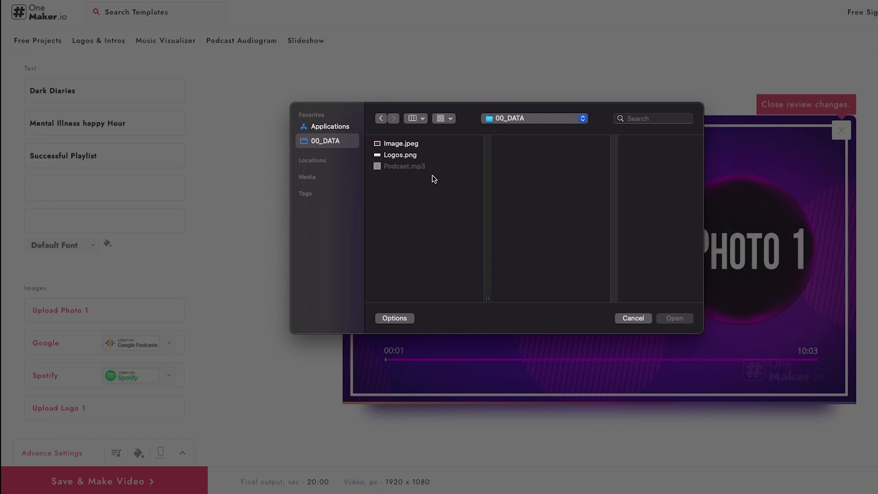
{"action": "left_click", "coordinate": [409, 148]}
{"action": "left_click", "coordinate": [672, 318]}
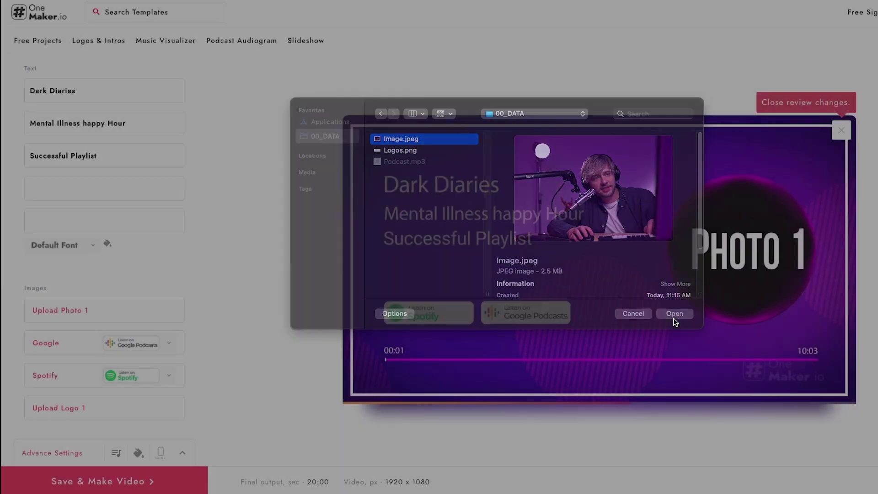
{"action": "left_click_drag", "start_coordinate": [471, 396], "coordinate": [479, 396]}
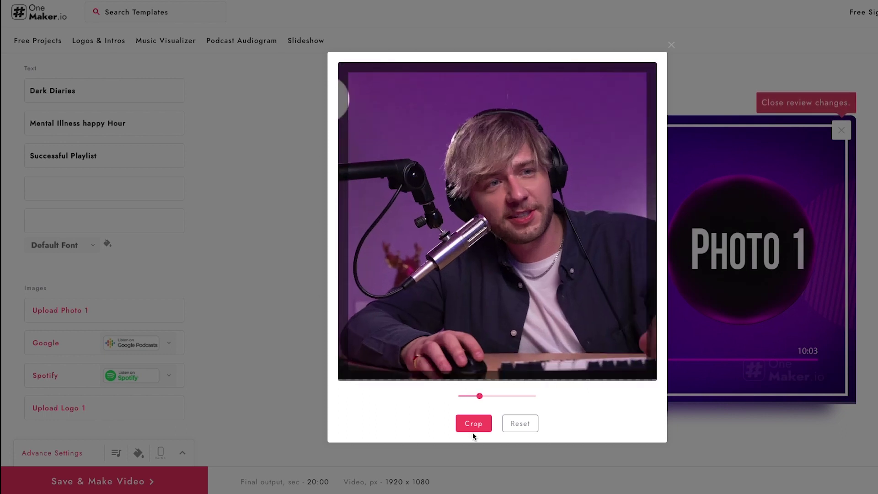
{"action": "left_click", "coordinate": [473, 424]}
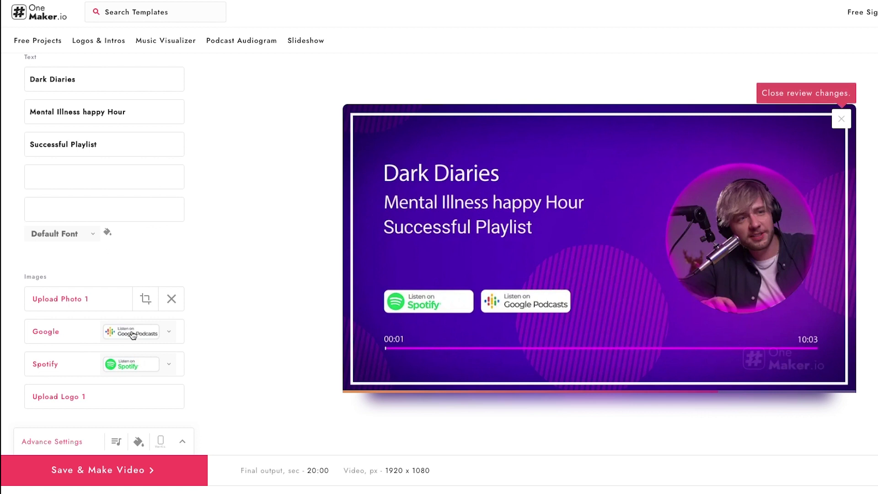
{"action": "left_click", "coordinate": [171, 336]}
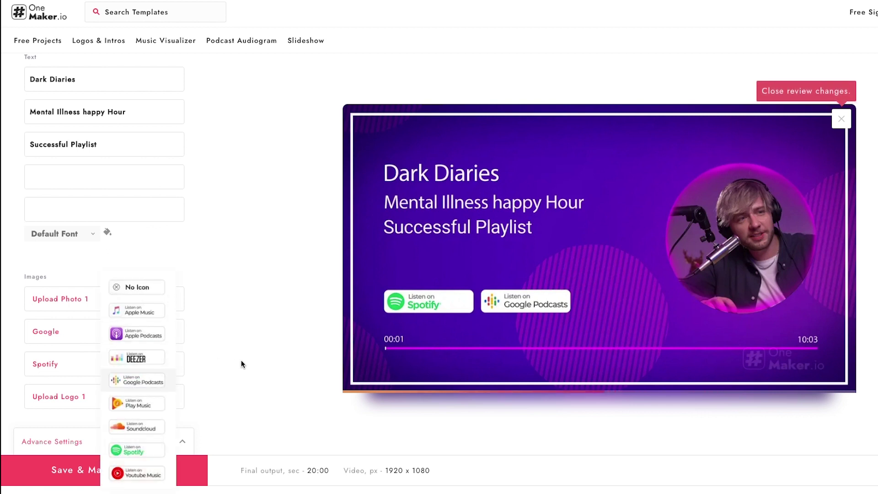
{"action": "left_click", "coordinate": [137, 473]}
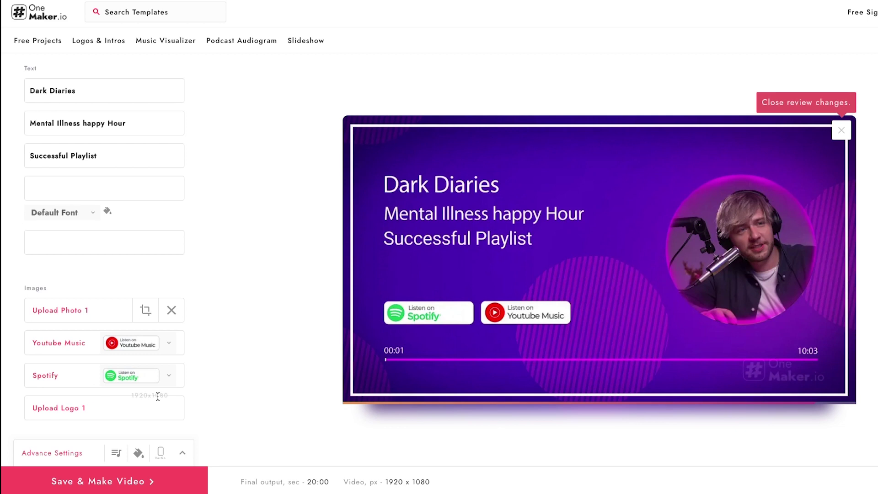
Step: Upload Logos.png as Logo 1, zoomed out to fit, and crop it
{"action": "left_click", "coordinate": [77, 417]}
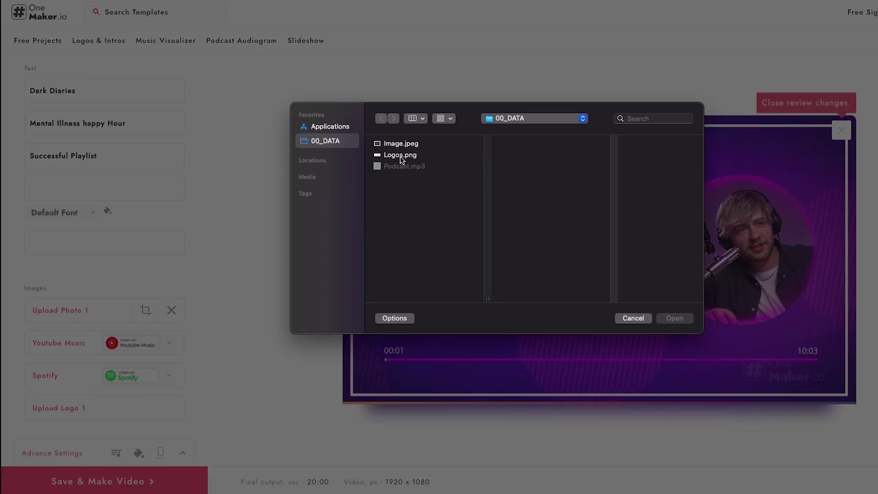
{"action": "left_click", "coordinate": [400, 157]}
{"action": "left_click", "coordinate": [674, 318]}
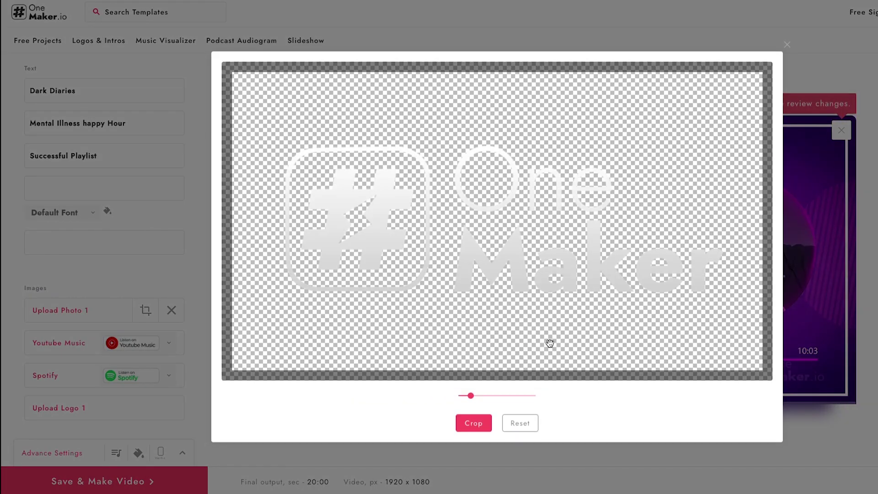
{"action": "left_click_drag", "start_coordinate": [468, 396], "coordinate": [470, 398]}
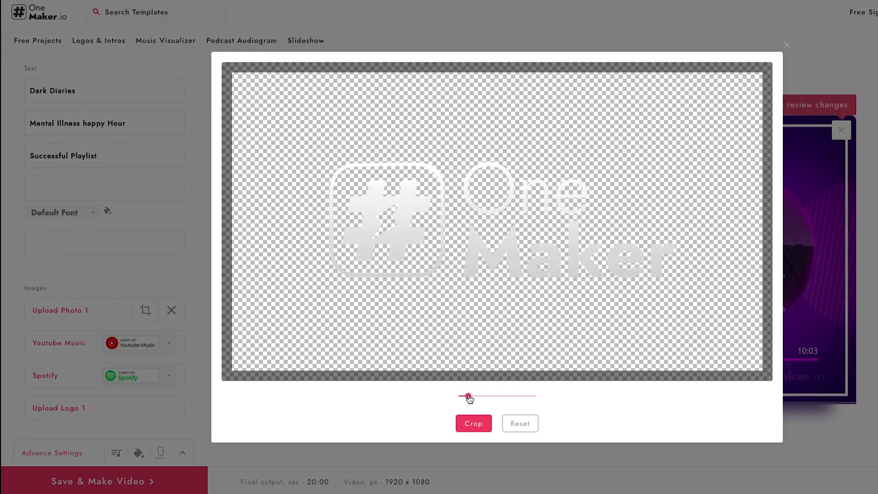
{"action": "left_click", "coordinate": [474, 424]}
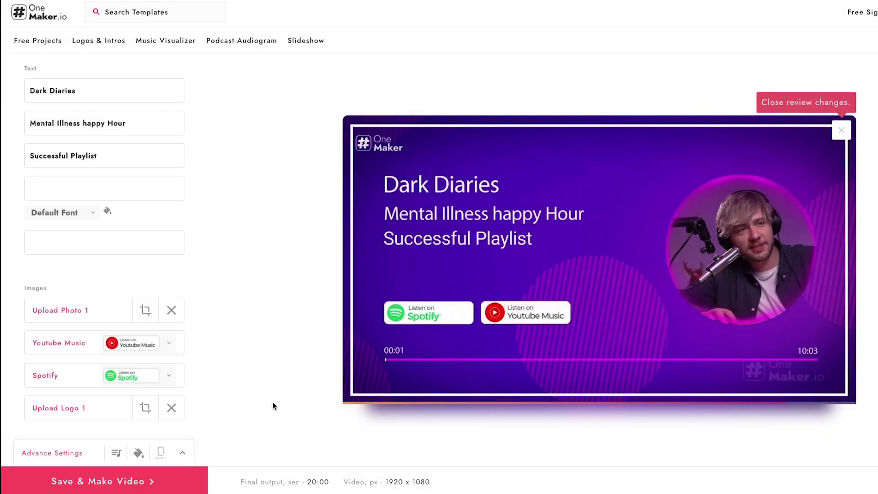
{"action": "left_click", "coordinate": [69, 454]}
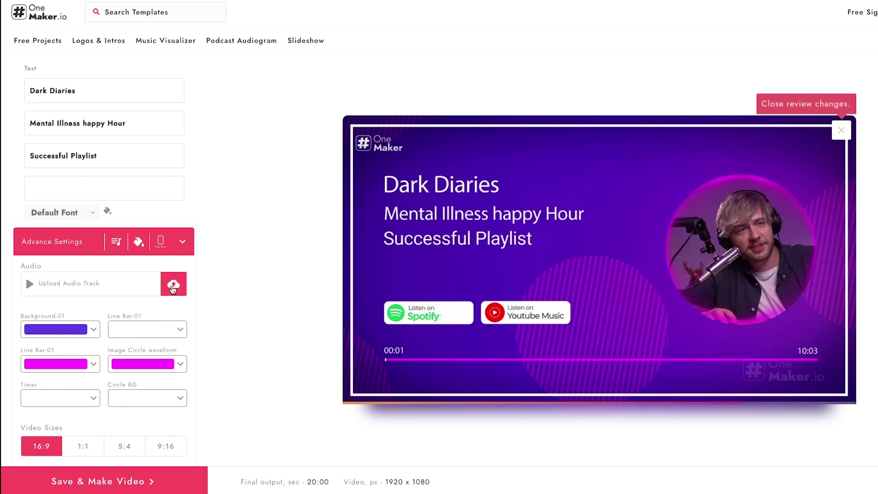
Step: Attach Podcast.mp3 as the audio track, leaving the background colour unchanged
{"action": "left_click", "coordinate": [173, 286]}
{"action": "left_click", "coordinate": [406, 168]}
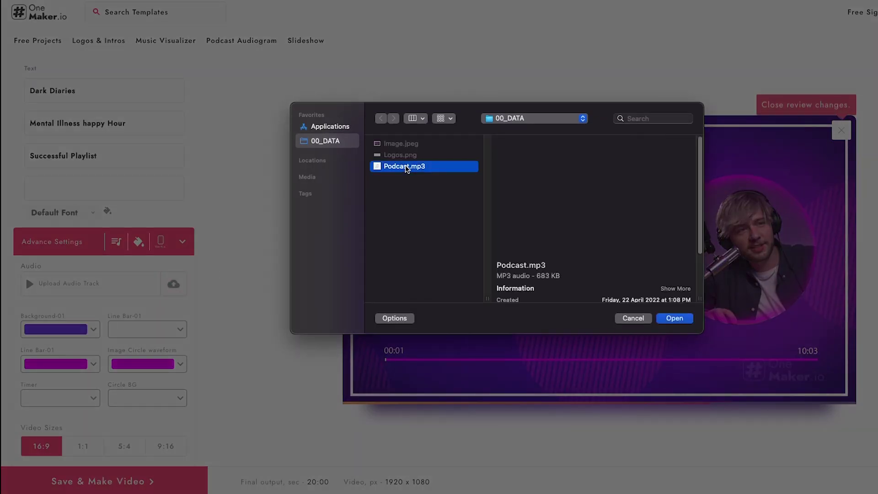
{"action": "left_click", "coordinate": [674, 318]}
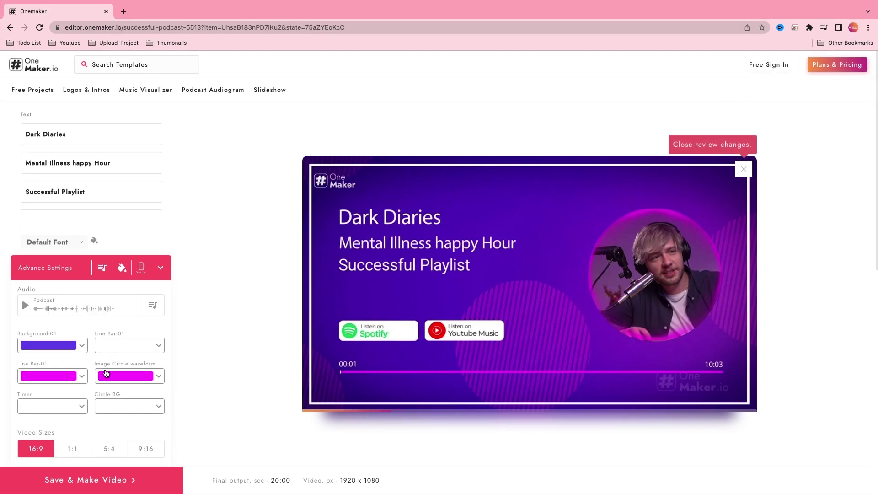
{"action": "left_click", "coordinate": [95, 331]}
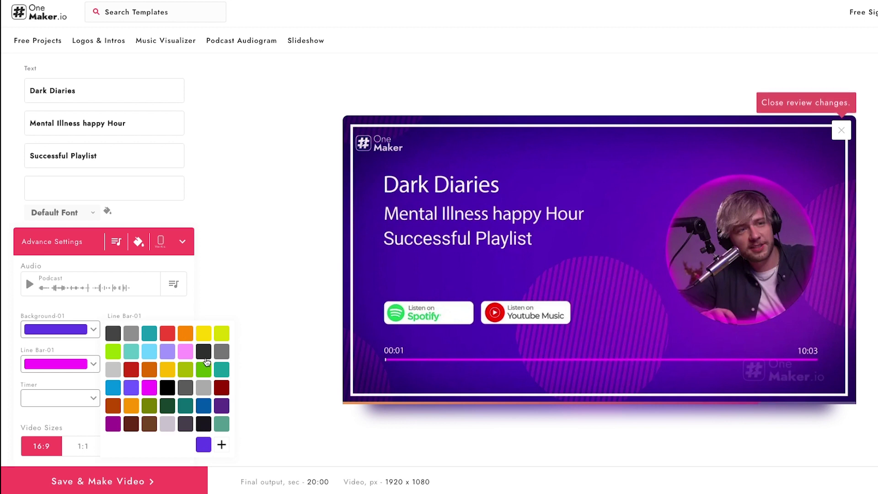
{"action": "left_click", "coordinate": [221, 445]}
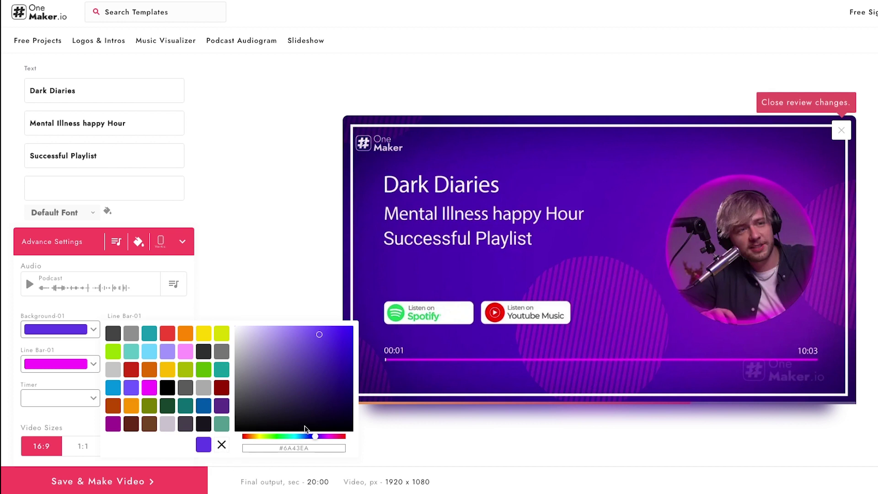
{"action": "left_click", "coordinate": [221, 444]}
{"action": "left_click", "coordinate": [240, 350]}
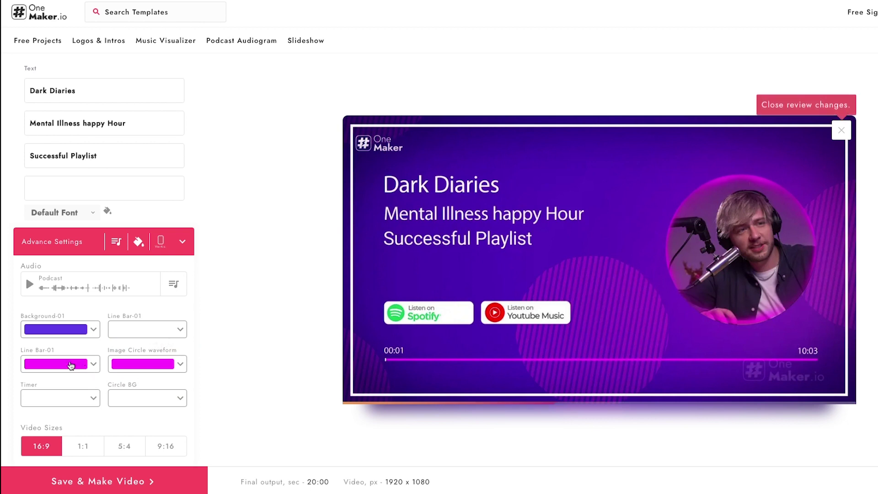
Step: Make Line Bar-01, the circle waveform and Circle BG light pink, then save and render
{"action": "left_click", "coordinate": [93, 366]}
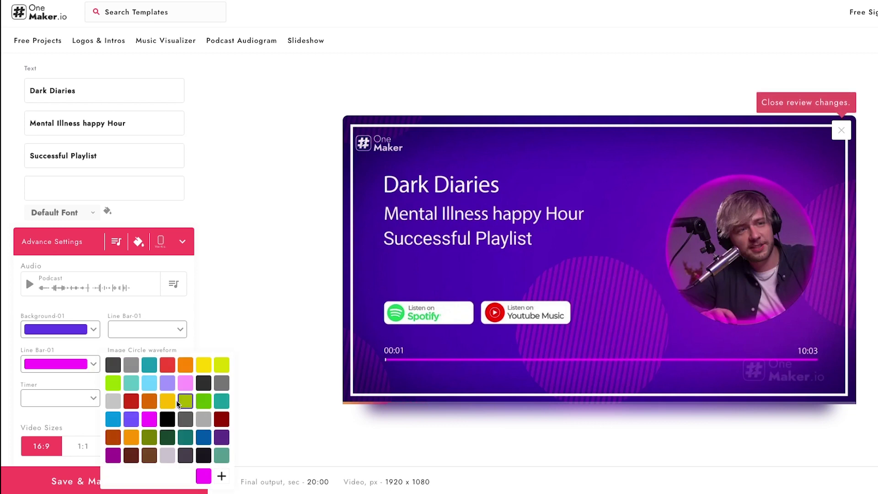
{"action": "left_click", "coordinate": [185, 383]}
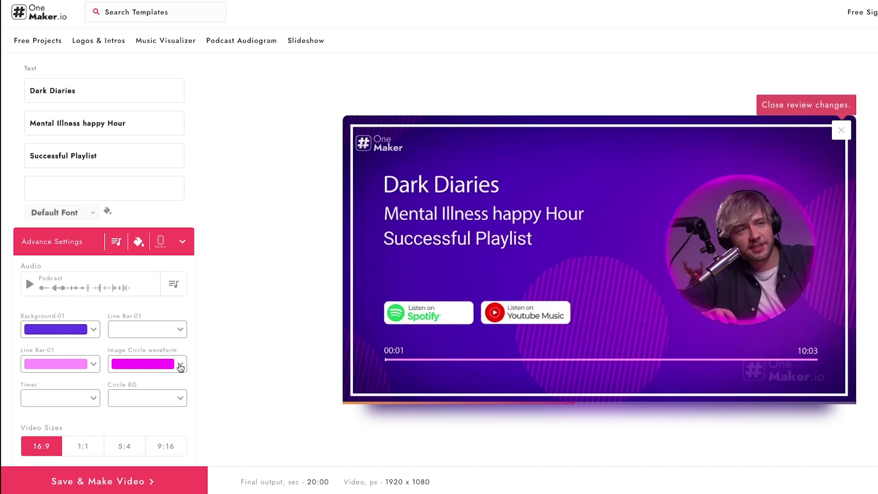
{"action": "left_click", "coordinate": [181, 365]}
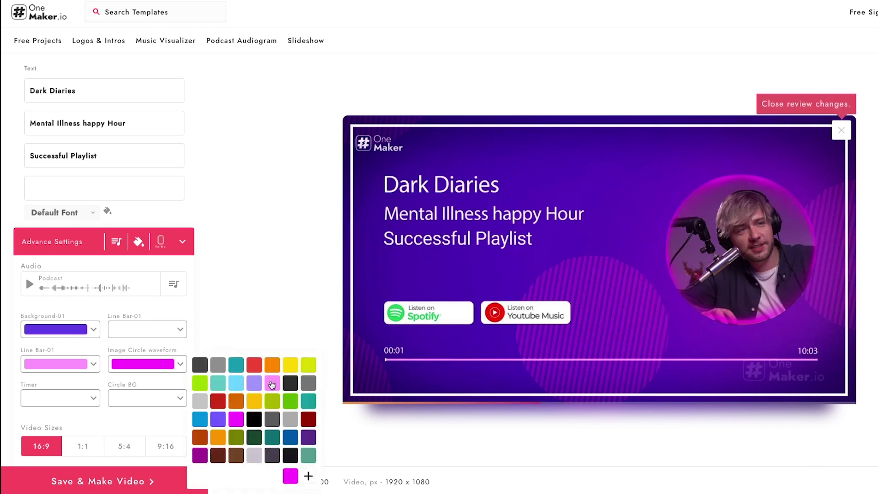
{"action": "left_click", "coordinate": [272, 385]}
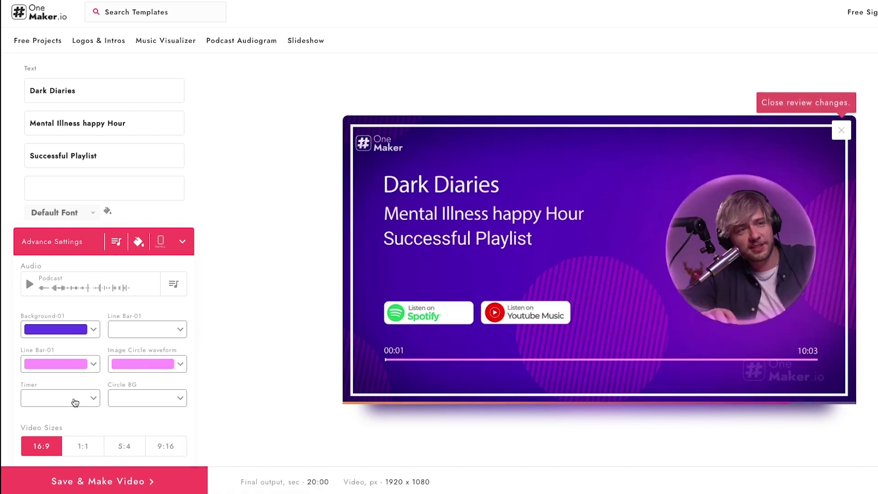
{"action": "left_click", "coordinate": [180, 398]}
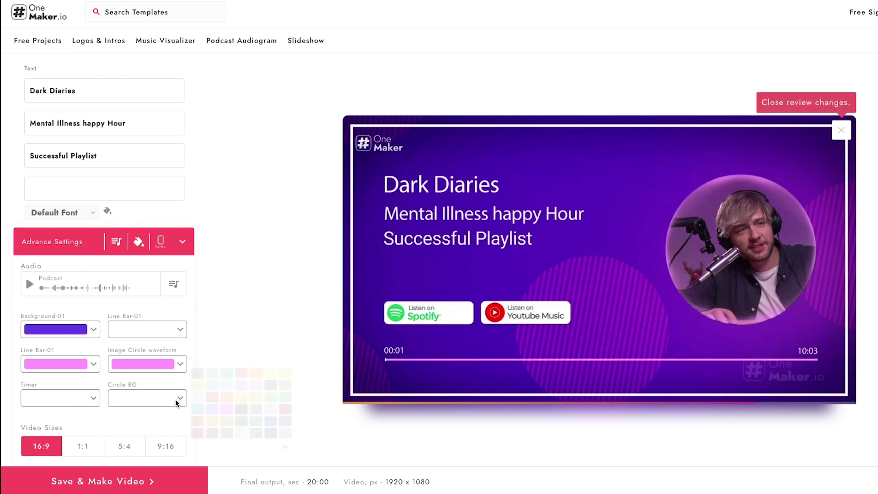
{"action": "left_click", "coordinate": [272, 383]}
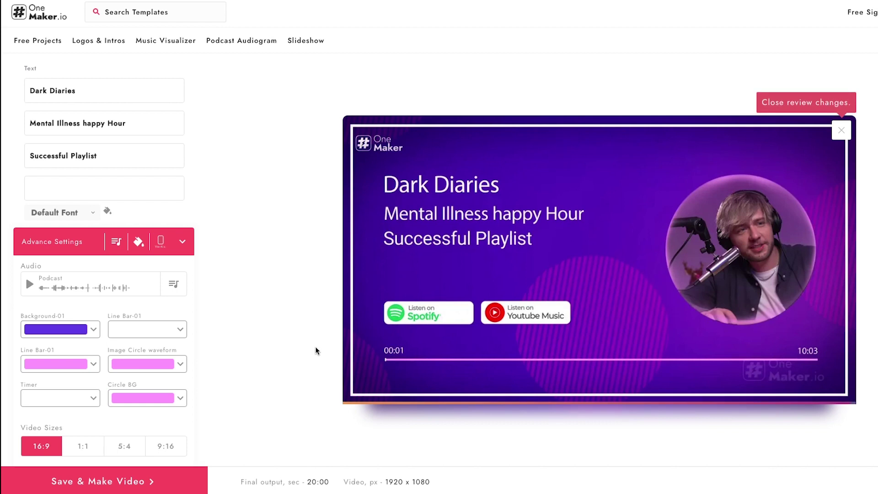
{"action": "left_click", "coordinate": [54, 482]}
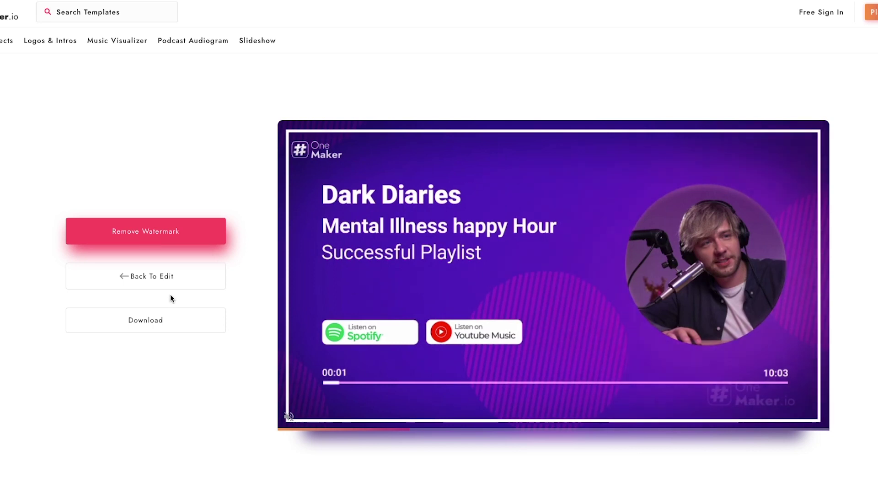
Step: Download the rendered Dark Diaries audiogram video once rendering finishes
{"action": "left_click", "coordinate": [150, 326]}
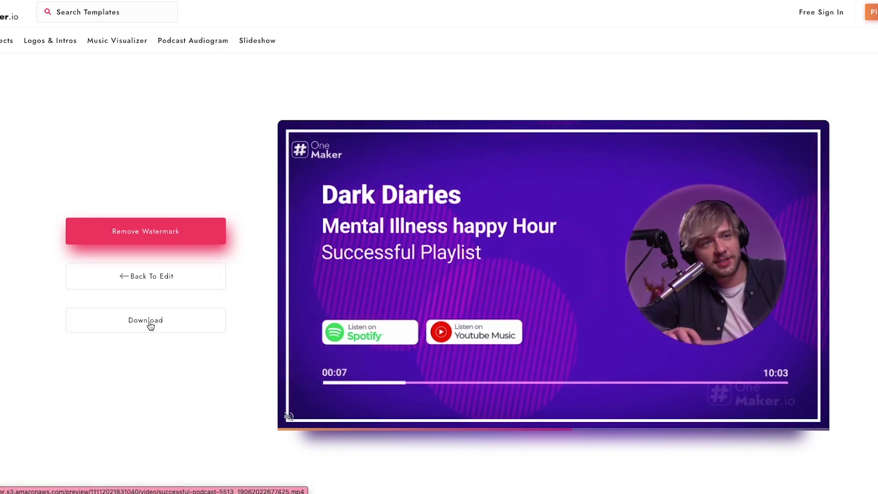